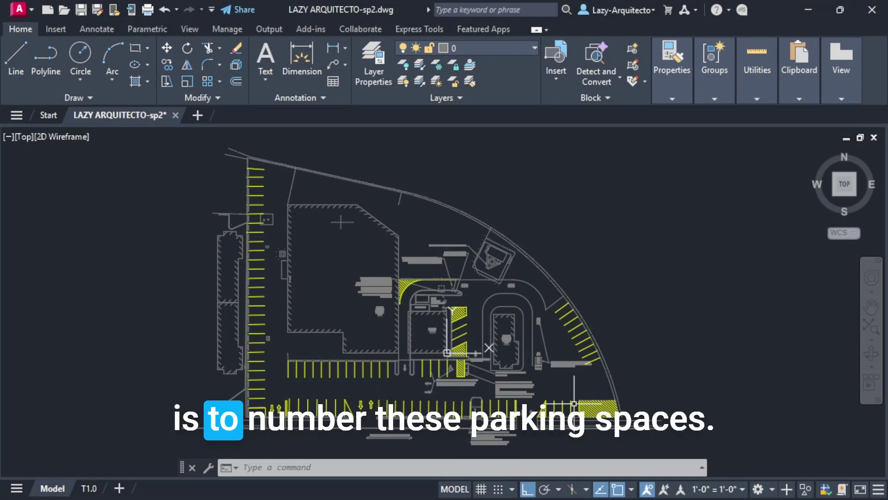
# Place a multiline text reading 1 in the first parking space along the curved property edge.
pyautogui.scroll(2, 574, 403)
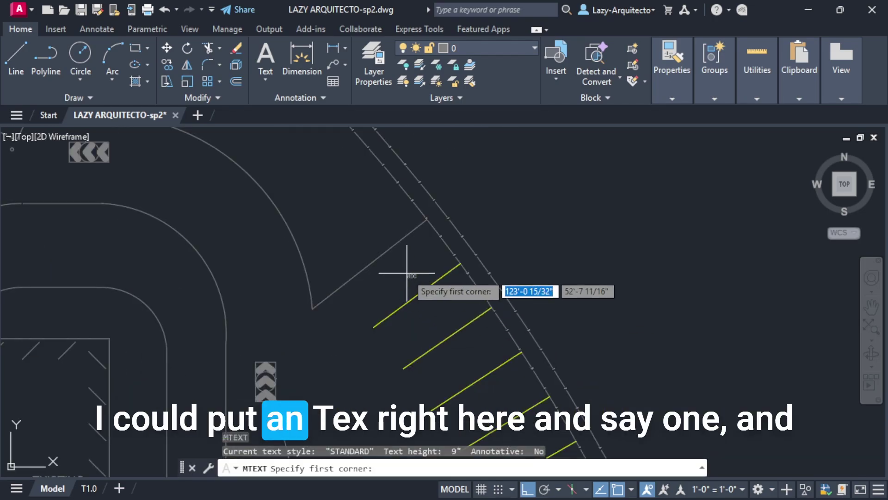
pyautogui.scroll(3, 397, 270)
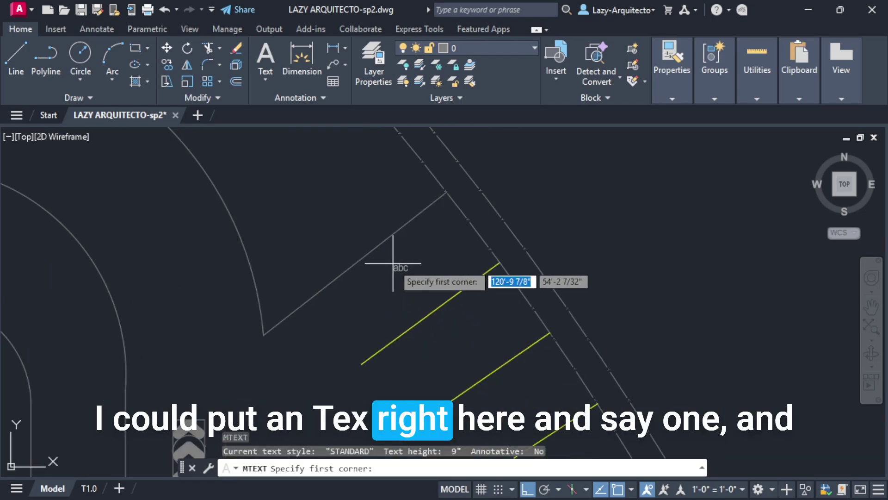
pyautogui.click(396, 269)
pyautogui.click(429, 292)
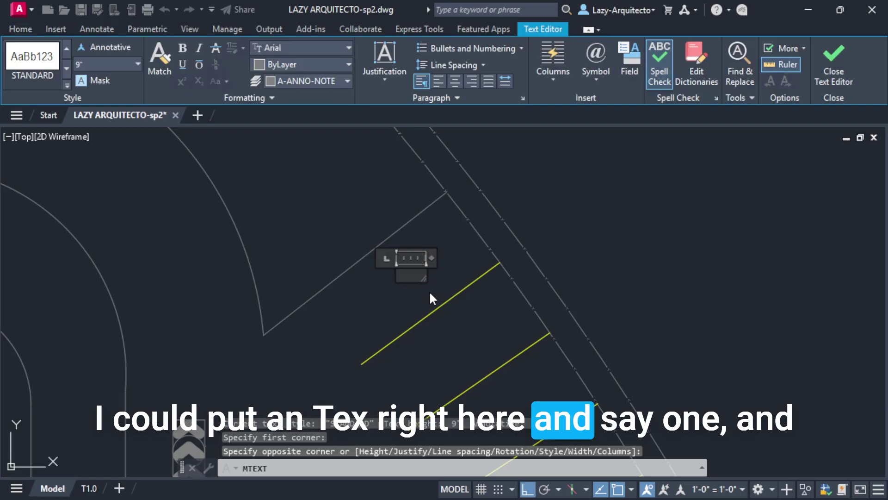
pyautogui.write('1')
pyautogui.click(423, 294)
pyautogui.click(399, 273)
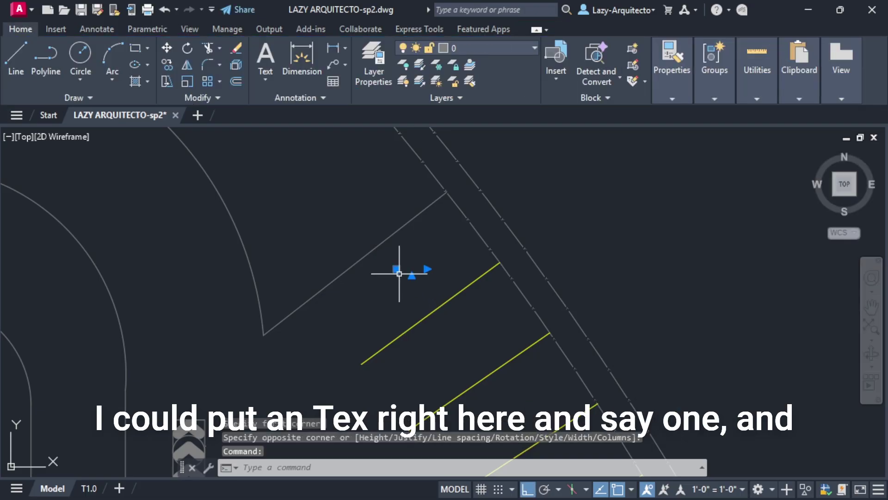
# Copy the 1 text and paste it into the next parking space along the curved edge.
pyautogui.hotkey('ctrl', 'c')
pyautogui.hotkey('ctrl', 'v')
pyautogui.scroll(-2, 456, 313)
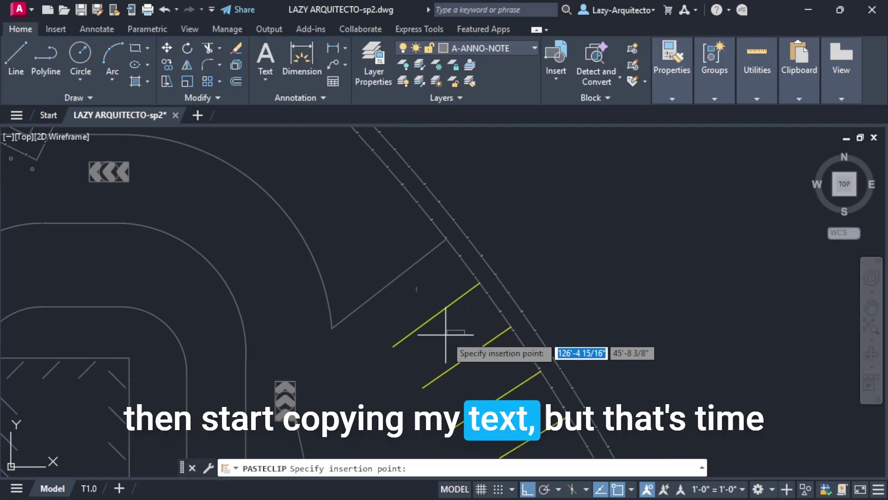
pyautogui.click(446, 339)
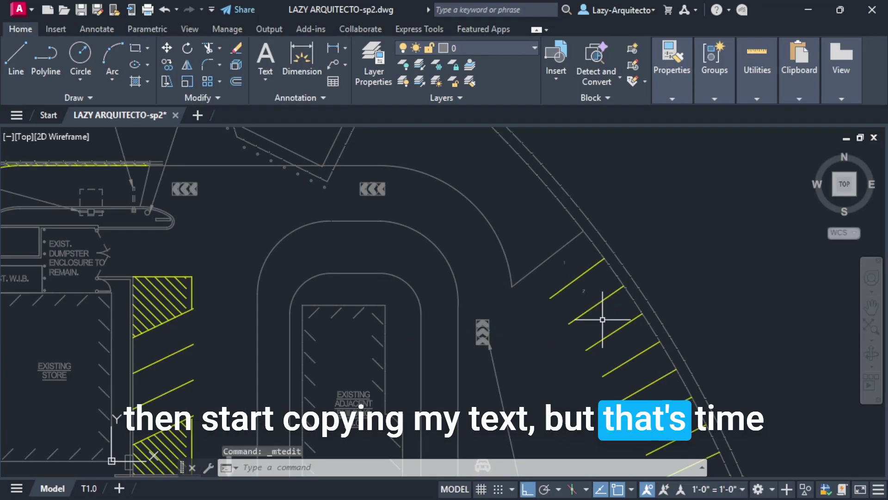
# Delete both trial number texts from the parking spaces along the curved edge.
pyautogui.scroll(-1, 602, 320)
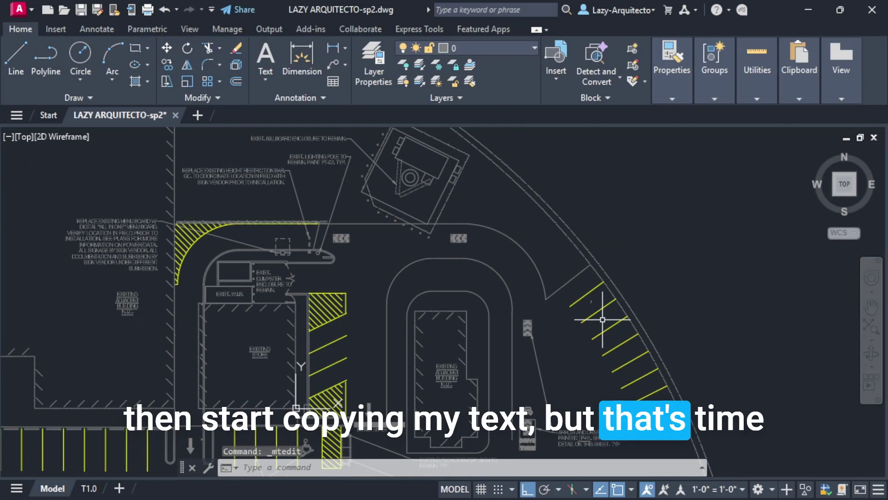
pyautogui.scroll(2, 603, 319)
pyautogui.scroll(1, 565, 254)
pyautogui.click(564, 253)
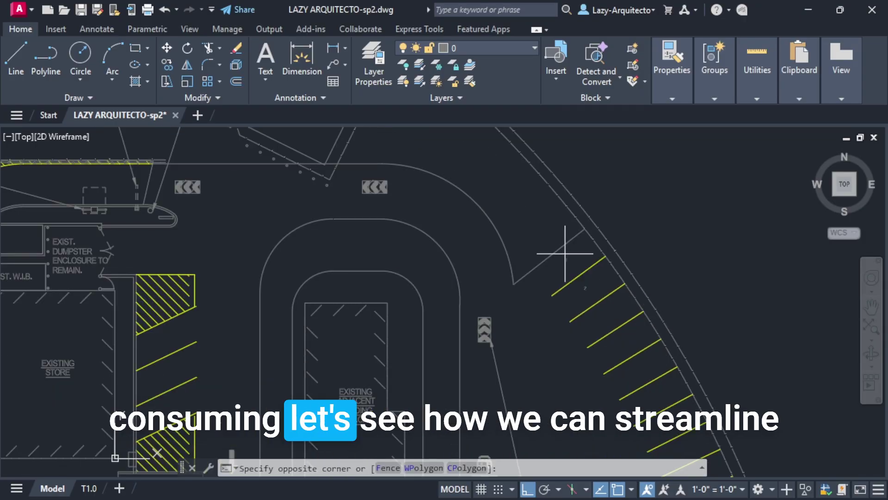
pyautogui.click(604, 297)
pyautogui.press('Delete')
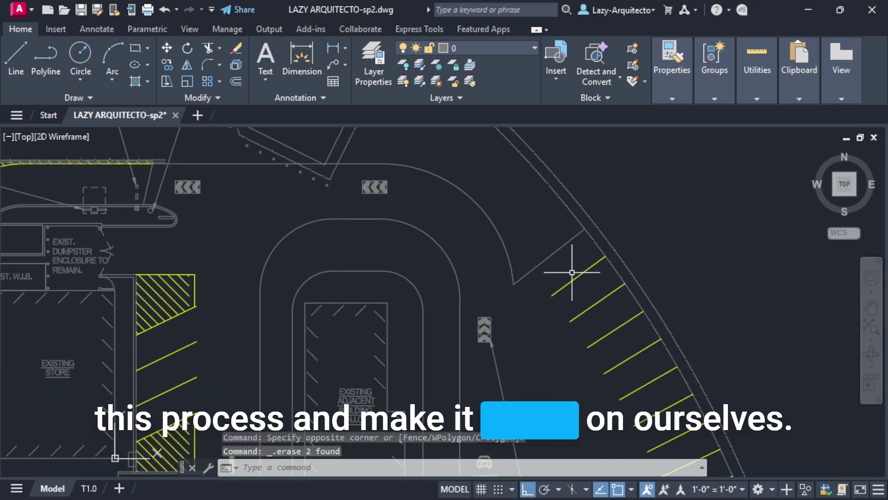
# Use BCONVERT to find all matching parking stripes, taking the stripe just east of the middle driveway arrows in the south row as sample.
pyautogui.scroll(-1, 572, 272)
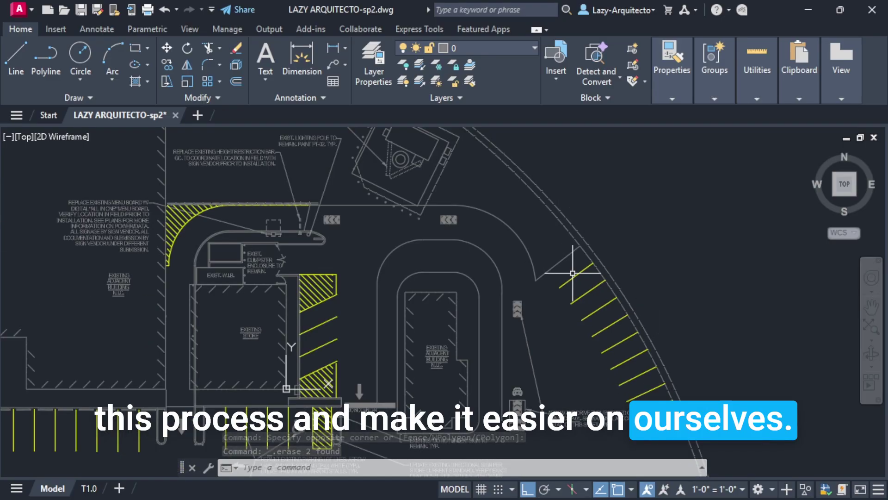
pyautogui.scroll(-2, 573, 273)
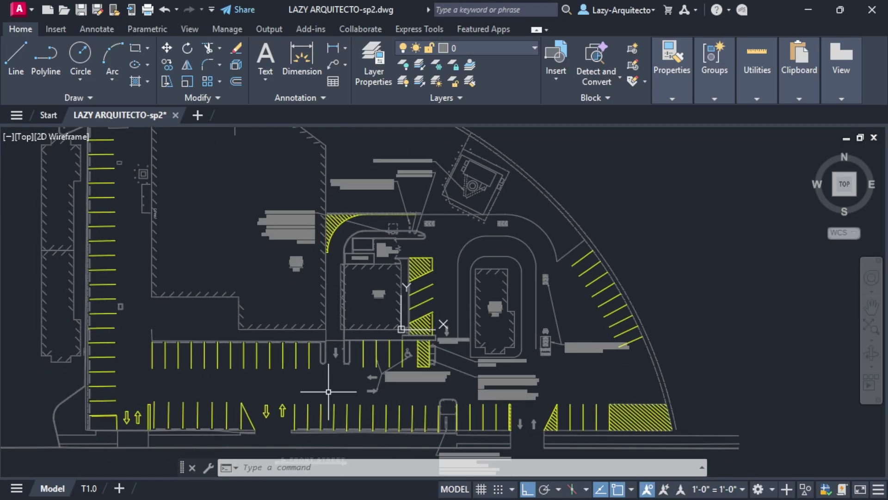
pyautogui.moveTo(328, 393); pyautogui.dragTo(321, 393, button='middle')
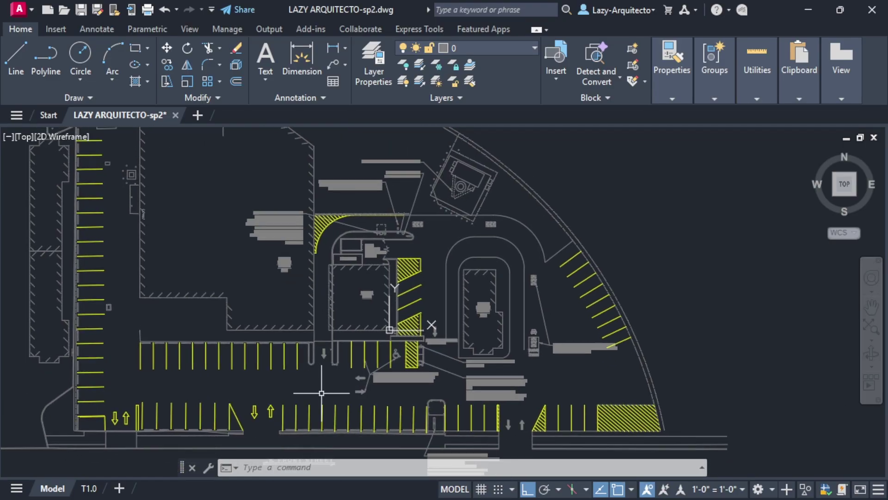
pyautogui.write('Bconver')
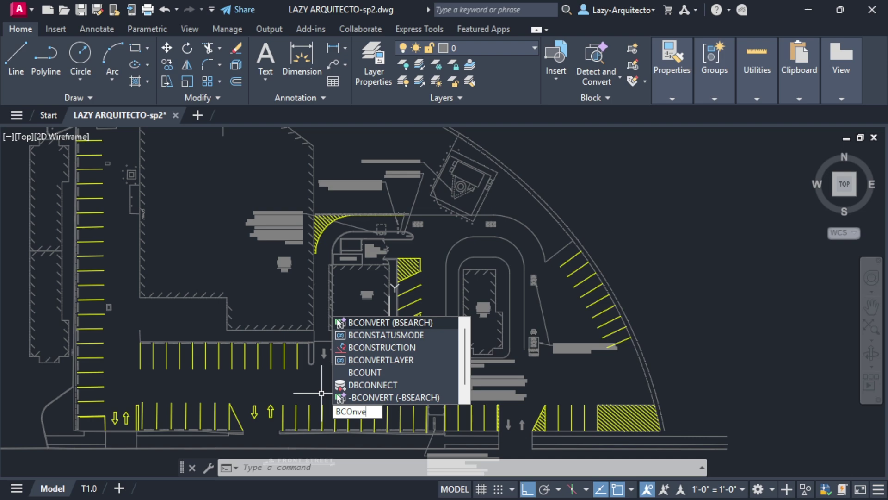
pyautogui.press('Return')
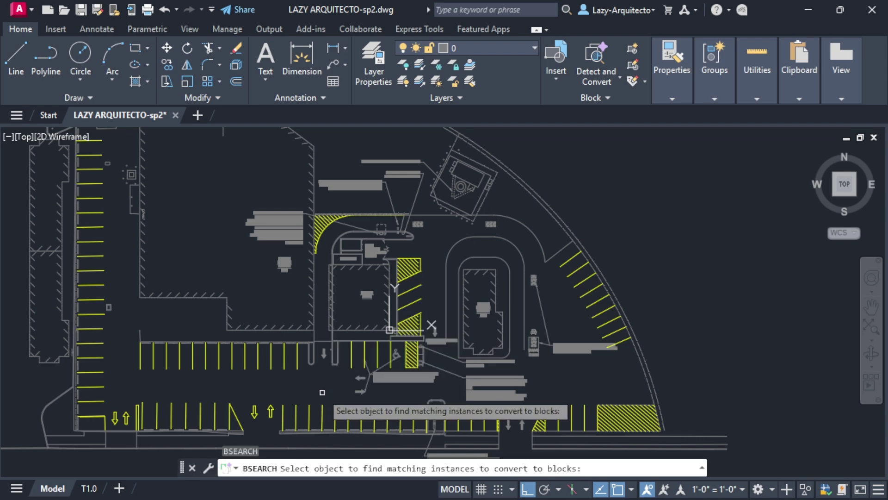
pyautogui.moveTo(322, 385); pyautogui.dragTo(347, 374, button='middle')
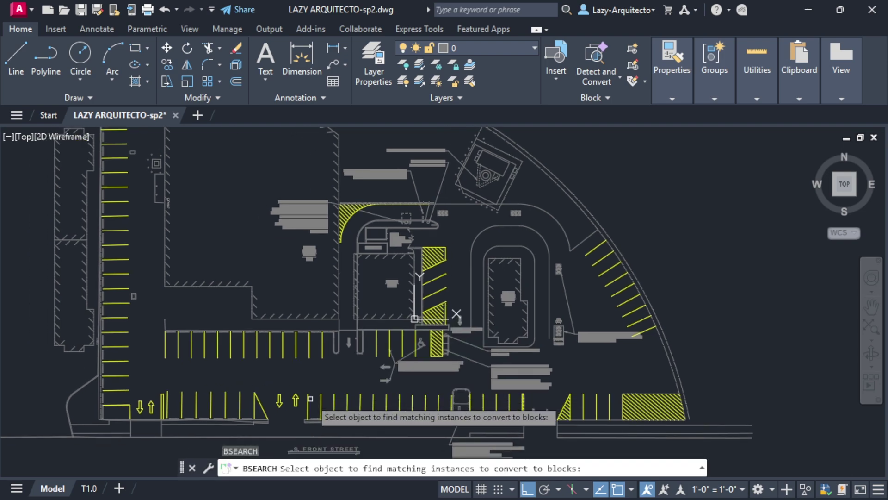
pyautogui.click(308, 404)
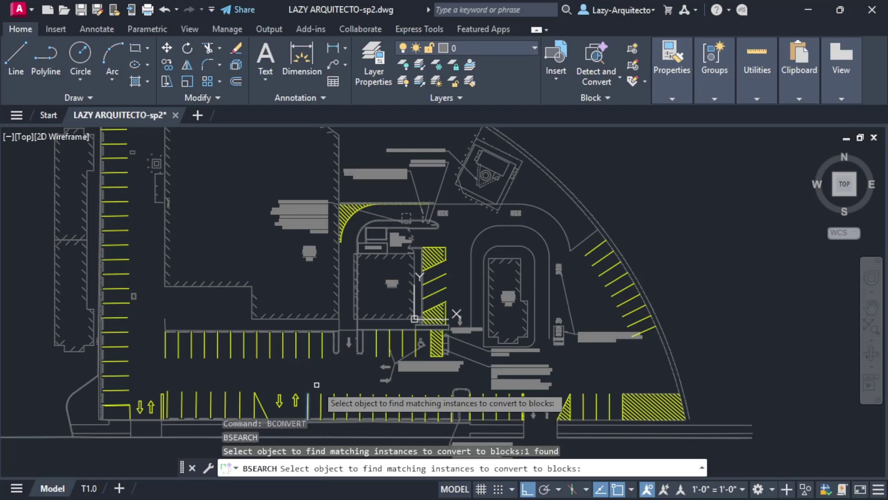
pyautogui.scroll(-2, 416, 398)
pyautogui.press('Return')
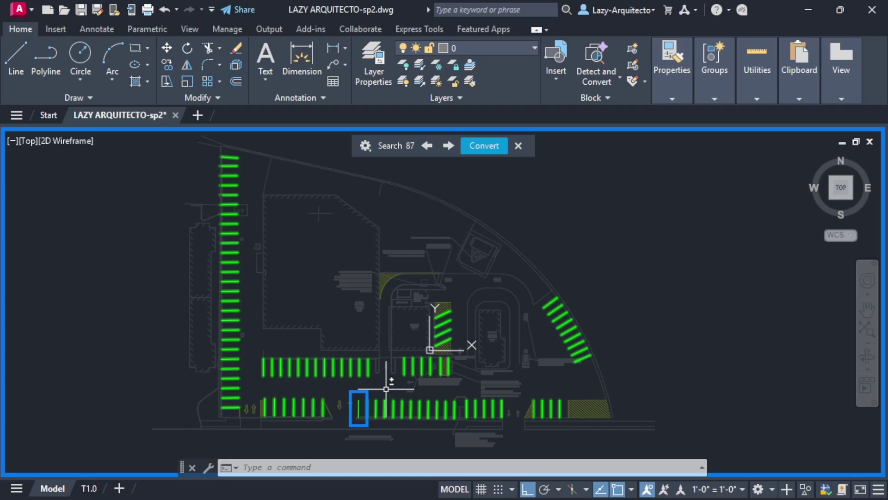
# Convert the found stripes to a new block named asdsd with the geometry center as basepoint, and clear the selection.
pyautogui.click(483, 146)
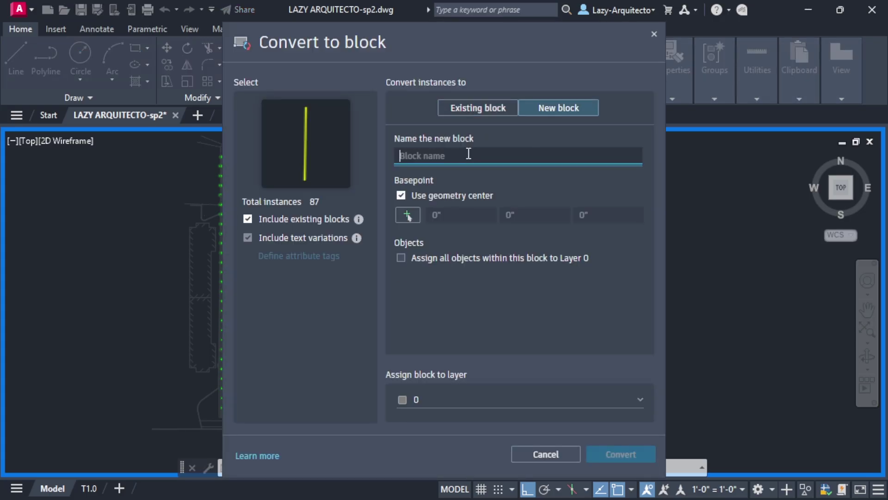
pyautogui.write('asdsd')
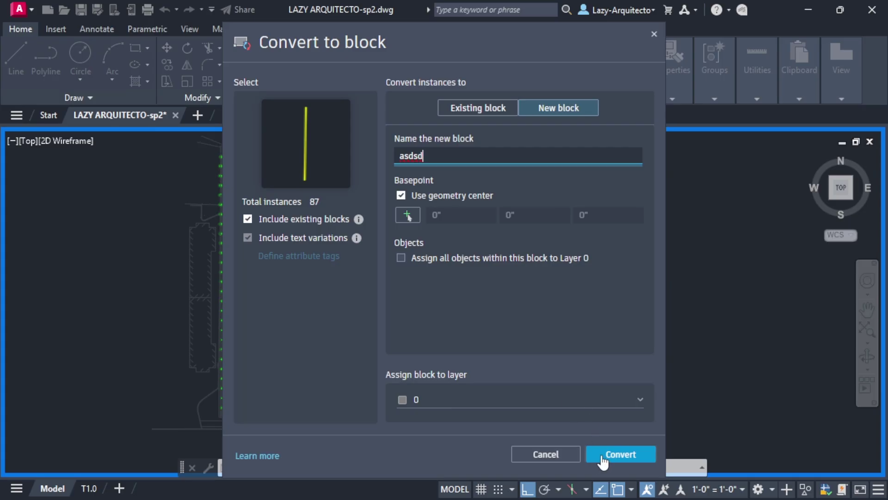
pyautogui.click(620, 454)
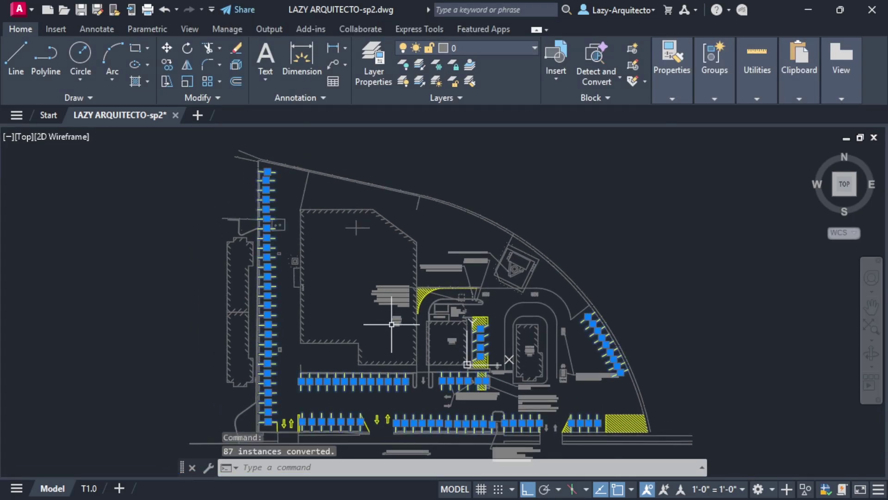
pyautogui.press('Escape')
# Open the stripe block just east of the middle driveway arrows for in-place editing.
pyautogui.rightClick(307, 369)
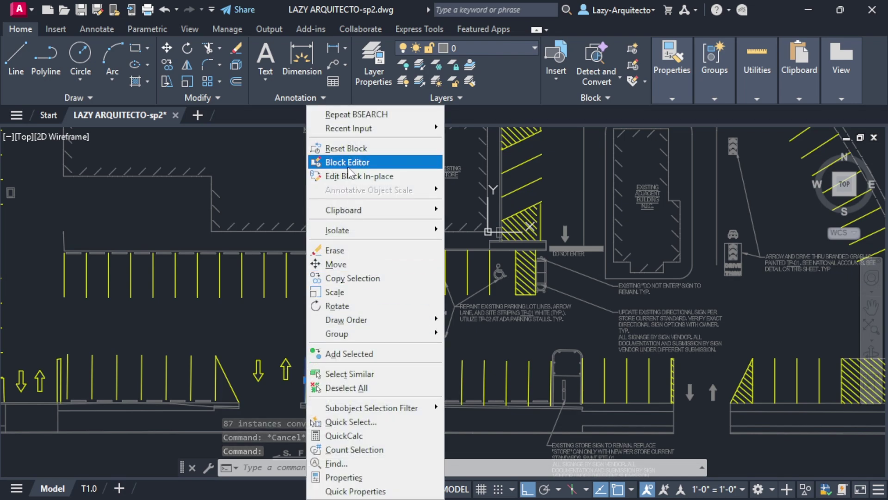
pyautogui.click(356, 176)
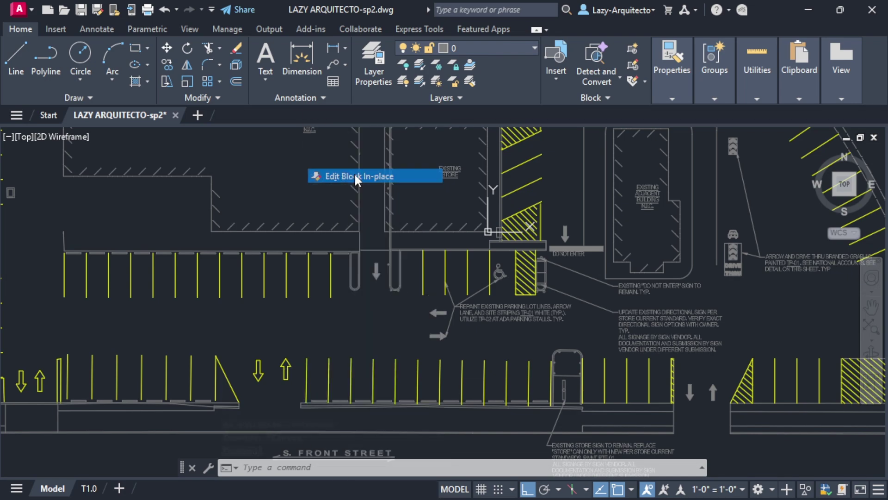
pyautogui.press('Return')
# Add a multiline text reading # just east of the stripe inside the block.
pyautogui.write('MTEXT')
pyautogui.press('Return')
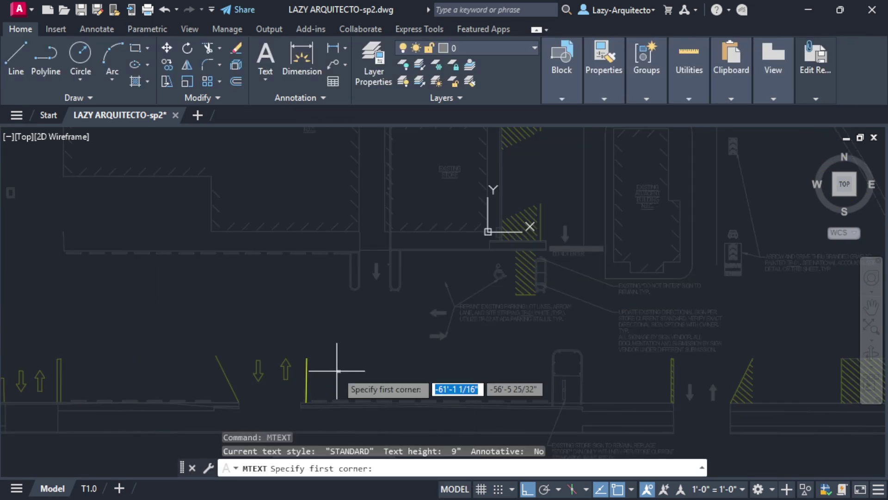
pyautogui.scroll(4, 333, 394)
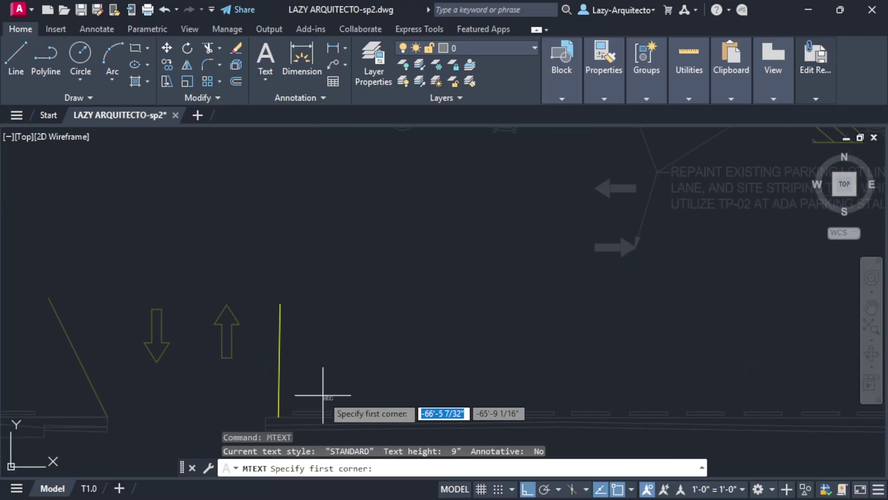
pyautogui.click(305, 346)
pyautogui.click(330, 377)
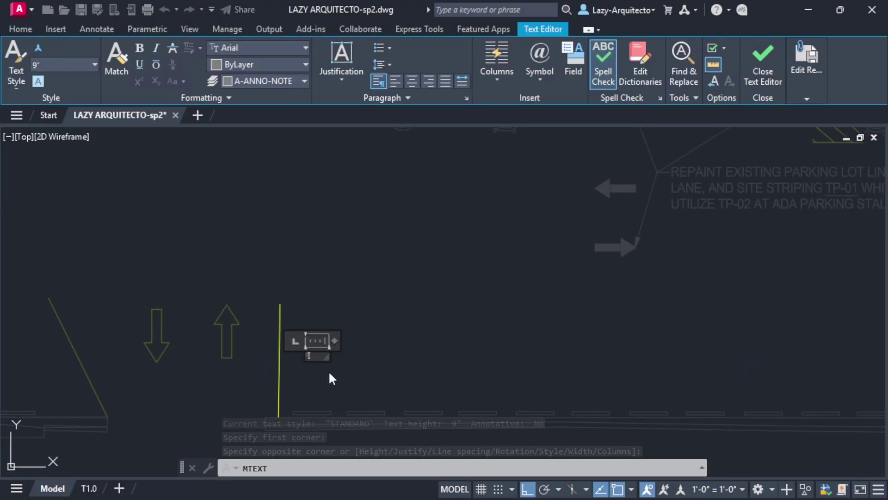
pyautogui.write('#')
pyautogui.click(329, 373)
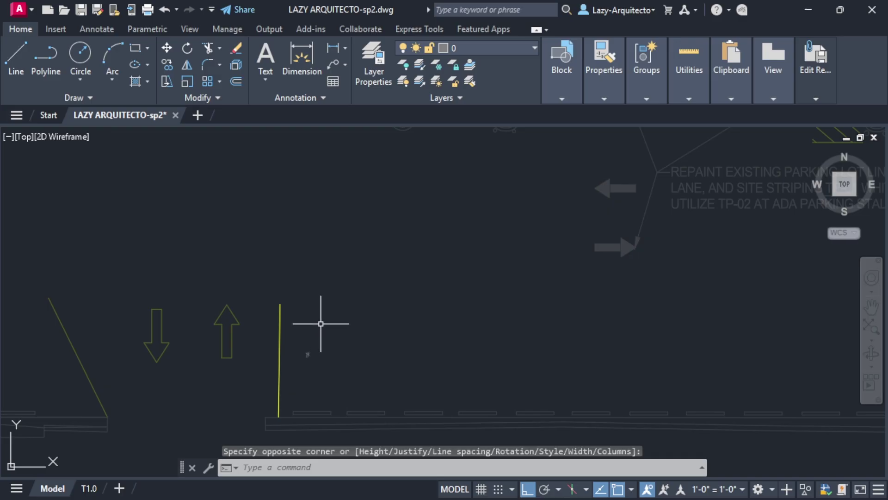
# Scale up the # text and change the color of its layer A-ANNO-NOTE to green.
pyautogui.click(307, 354)
pyautogui.write('sc')
pyautogui.press('Return')
pyautogui.click(467, 51)
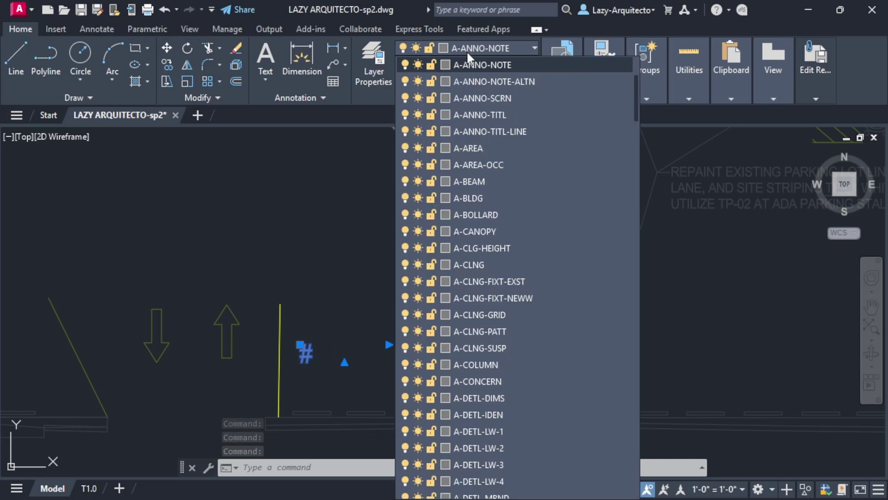
pyautogui.click(444, 64)
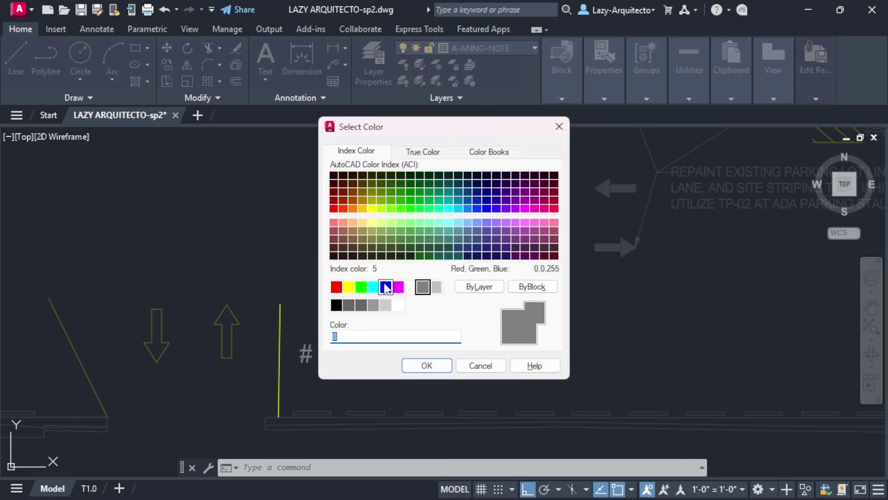
pyautogui.click(363, 287)
pyautogui.click(423, 365)
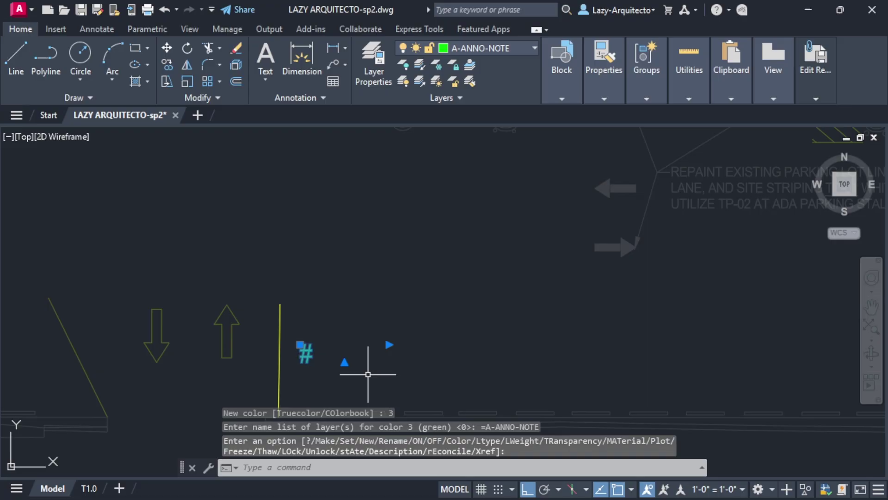
# Save the in-place edits back to the stripe block definition.
pyautogui.scroll(-2, 364, 323)
pyautogui.click(816, 98)
pyautogui.click(714, 131)
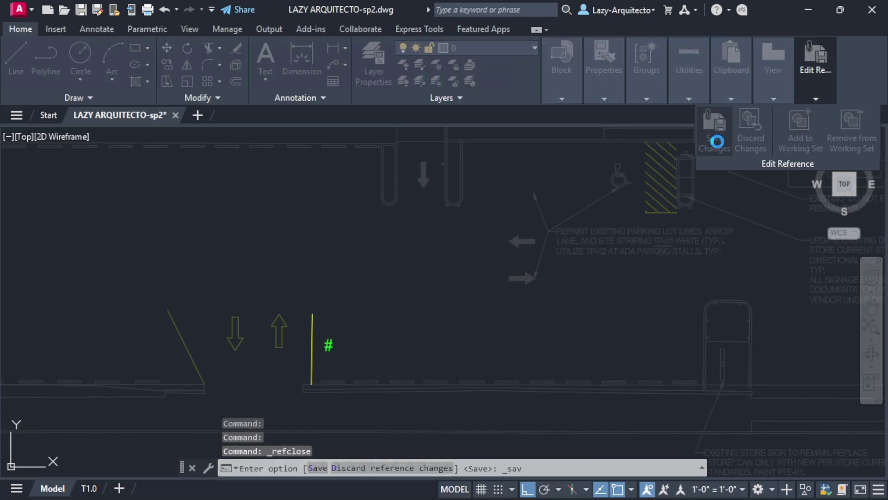
pyautogui.click(426, 296)
# Select the stripe block next to the middle driveway arrows and extend the selection to all similar blocks.
pyautogui.scroll(-2, 314, 351)
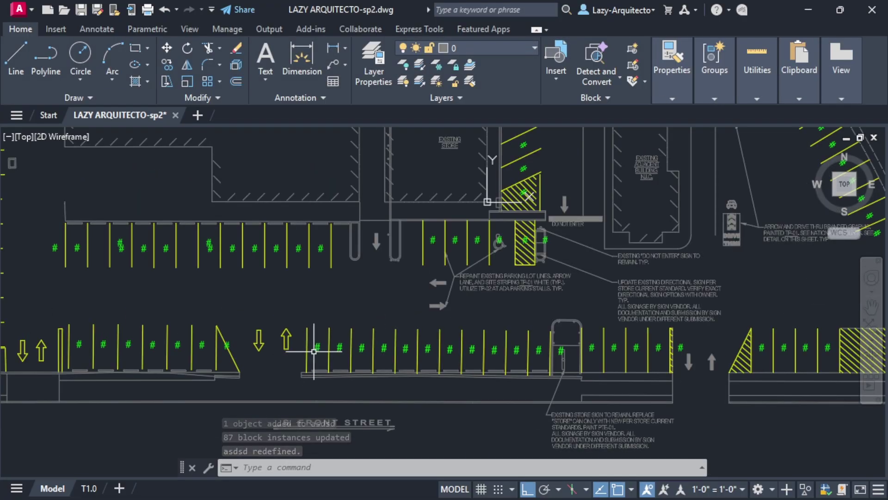
pyautogui.scroll(-2, 314, 351)
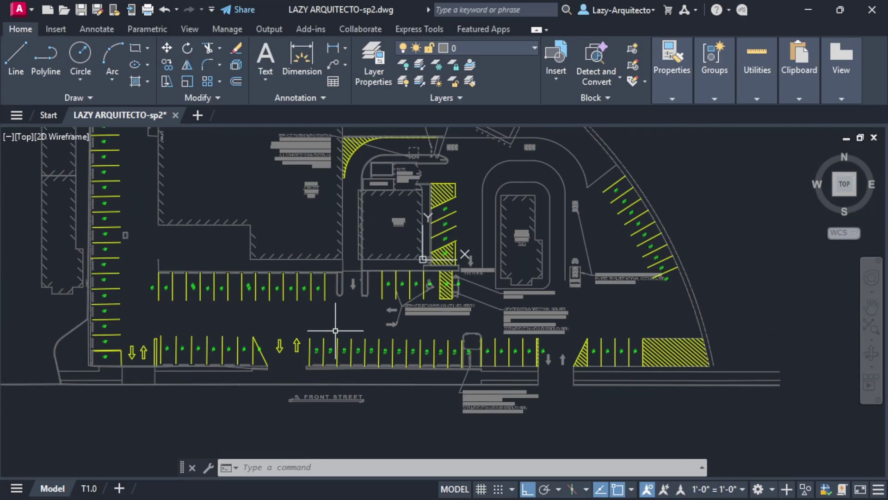
pyautogui.moveTo(340, 335); pyautogui.dragTo(348, 366, button='middle')
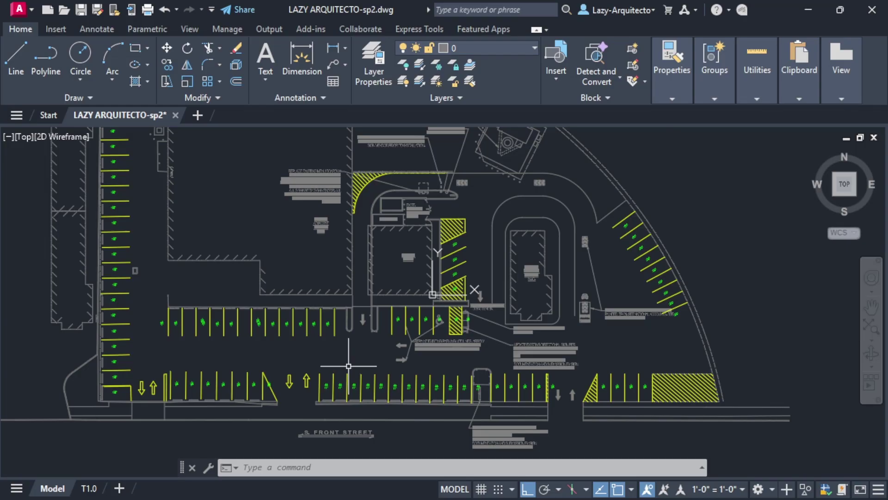
pyautogui.click(327, 387)
pyautogui.scroll(8, 329, 392)
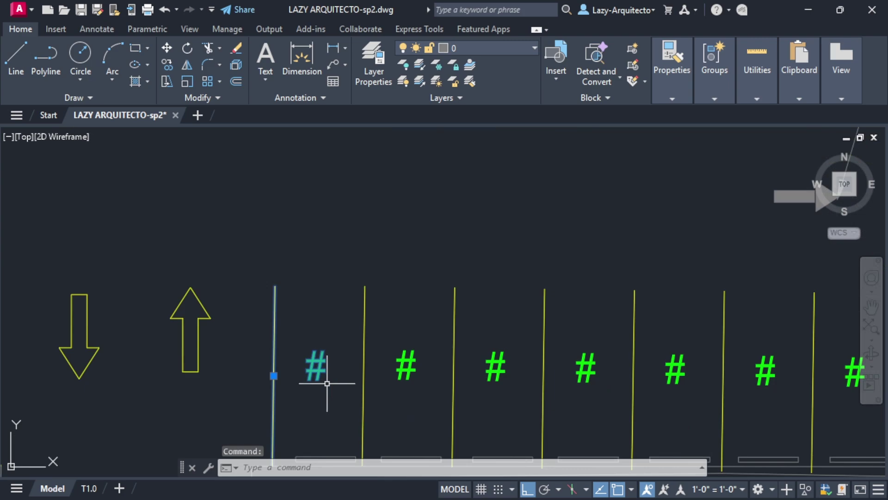
pyautogui.scroll(-6, 318, 369)
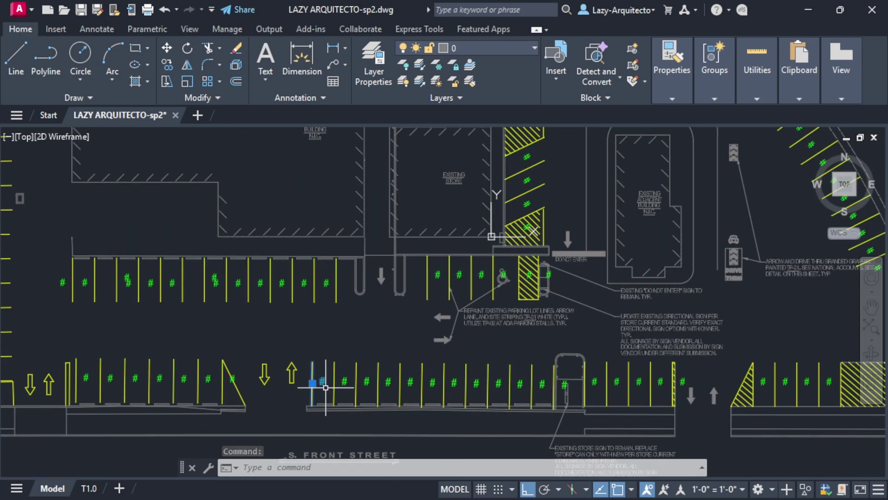
pyautogui.rightClick(349, 341)
pyautogui.click(385, 372)
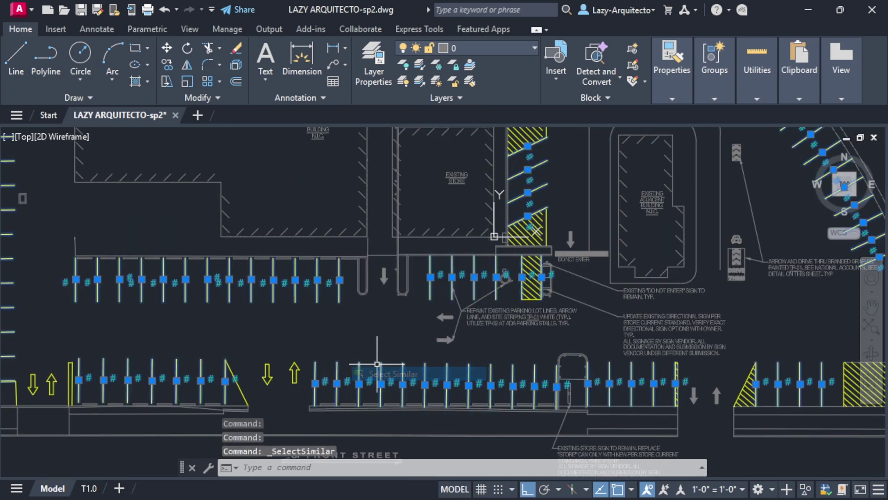
# Explode the selected stripe blocks and delete the surplus # text at the west end of the row below the large building.
pyautogui.scroll(-3, 342, 357)
pyautogui.scroll(5, 684, 234)
pyautogui.scroll(-5, 684, 234)
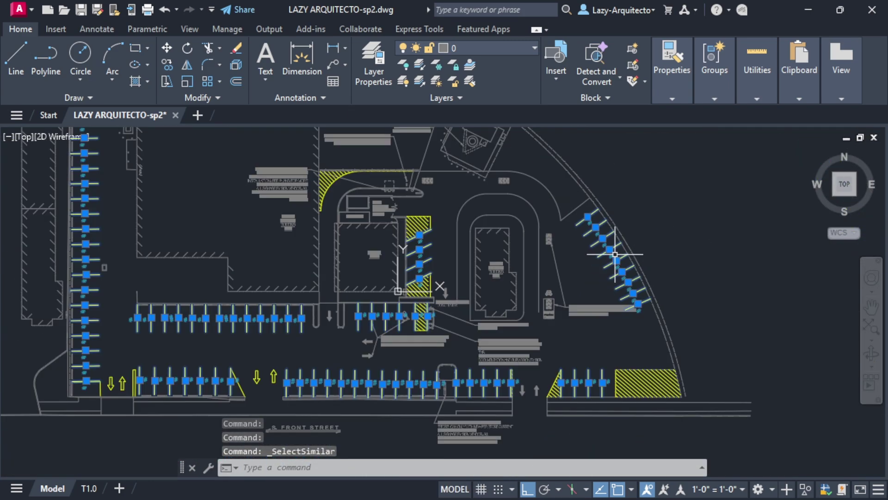
pyautogui.press('Delete')
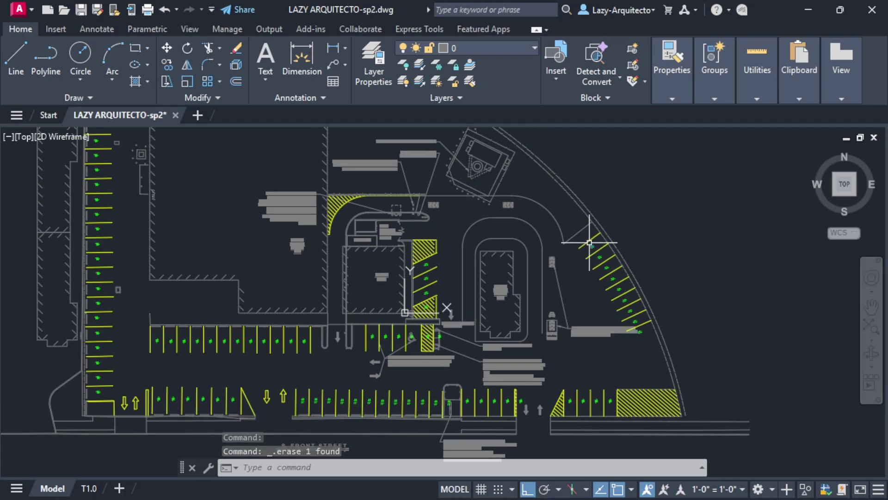
# Delete the surplus # text beyond the southernmost stripe of the curved eastern row.
pyautogui.scroll(3, 585, 226)
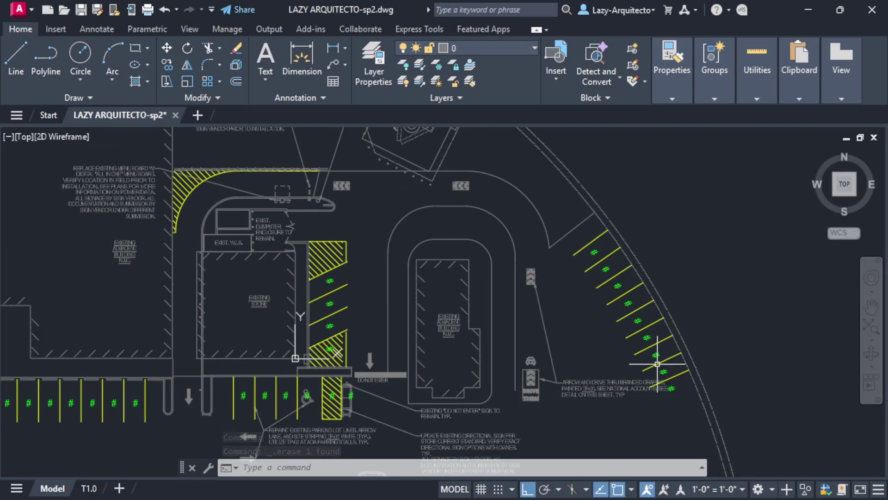
pyautogui.scroll(4, 678, 383)
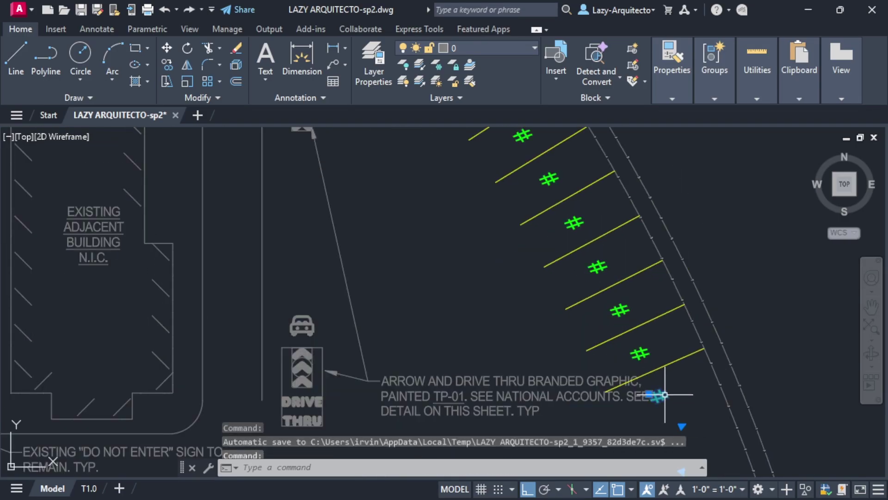
pyautogui.scroll(-4, 576, 293)
# Copy the northernmost # text of the curved row into the empty first space, from the second stripe's inner end to the first stripe's.
pyautogui.scroll(2, 558, 294)
pyautogui.click(532, 267)
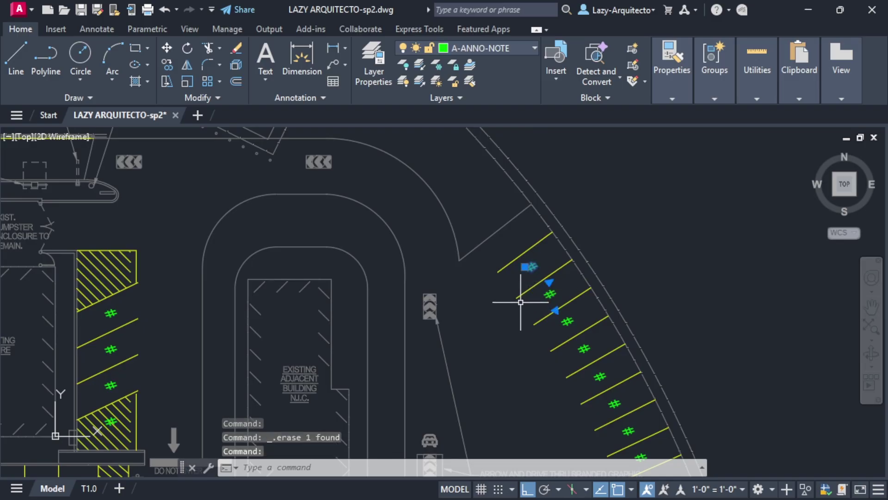
pyautogui.write('CO')
pyautogui.press('Return')
pyautogui.click(518, 297)
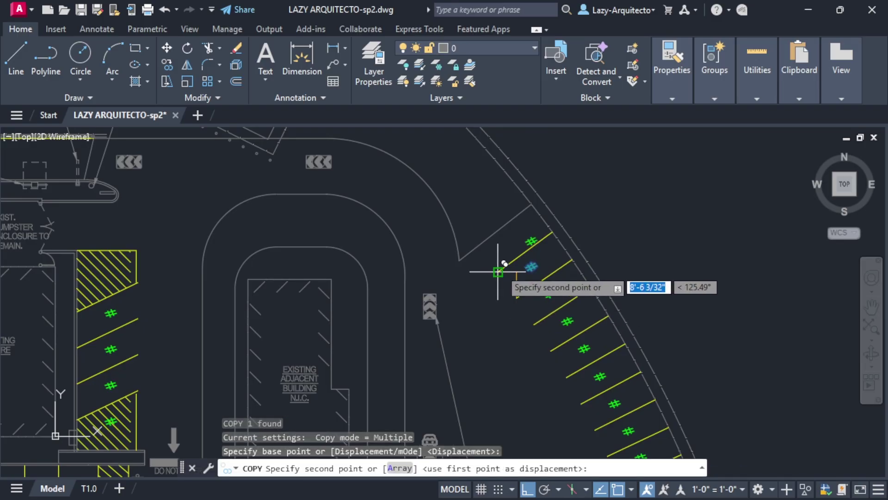
pyautogui.click(499, 271)
pyautogui.press('Return')
# Delete the surplus # text lying in the eastern driveway beside the front row.
pyautogui.scroll(-4, 543, 228)
pyautogui.moveTo(491, 309); pyautogui.dragTo(552, 279, button='middle')
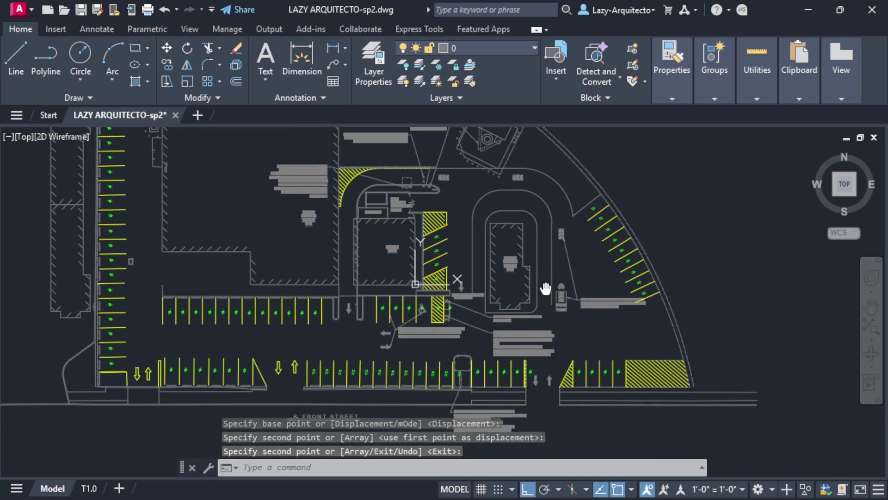
pyautogui.scroll(2, 535, 380)
pyautogui.click(535, 373)
pyautogui.press('Delete')
pyautogui.scroll(-2, 536, 392)
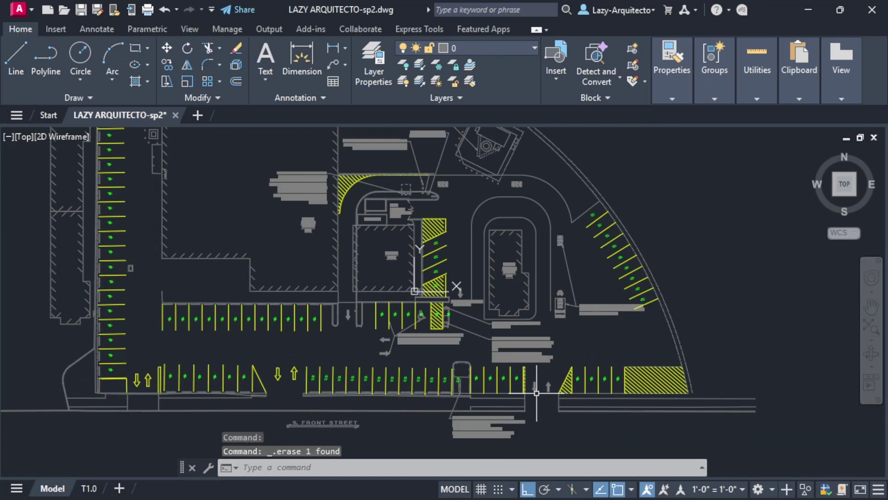
# Start automatic text numbering (TCOUNT) and try a window selection around the site plan.
pyautogui.moveTo(436, 306); pyautogui.dragTo(450, 374, button='middle')
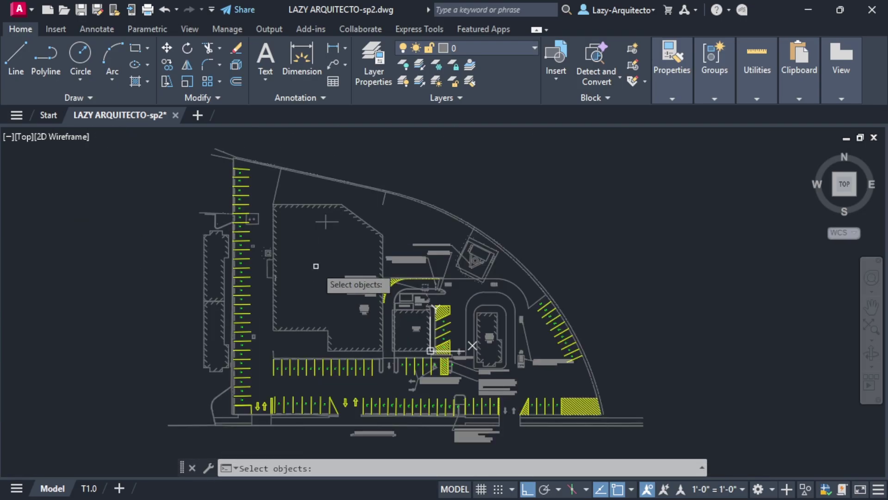
pyautogui.scroll(4, 551, 318)
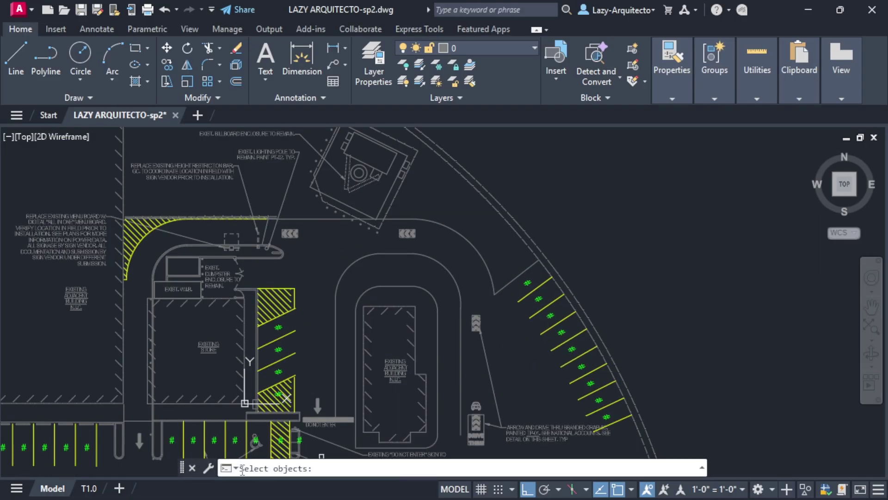
pyautogui.click(519, 254)
pyautogui.click(522, 268)
pyautogui.scroll(-2, 557, 309)
pyautogui.click(211, 155)
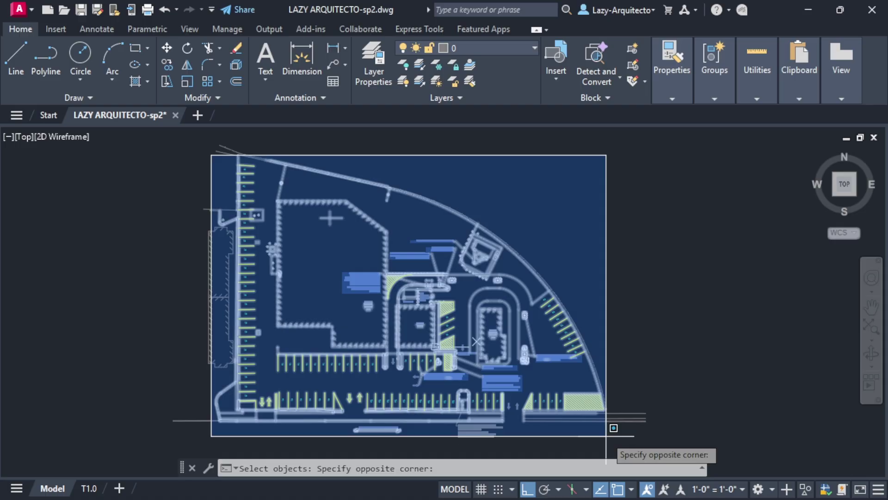
pyautogui.moveTo(558, 210); pyautogui.dragTo(535, 227, button='middle')
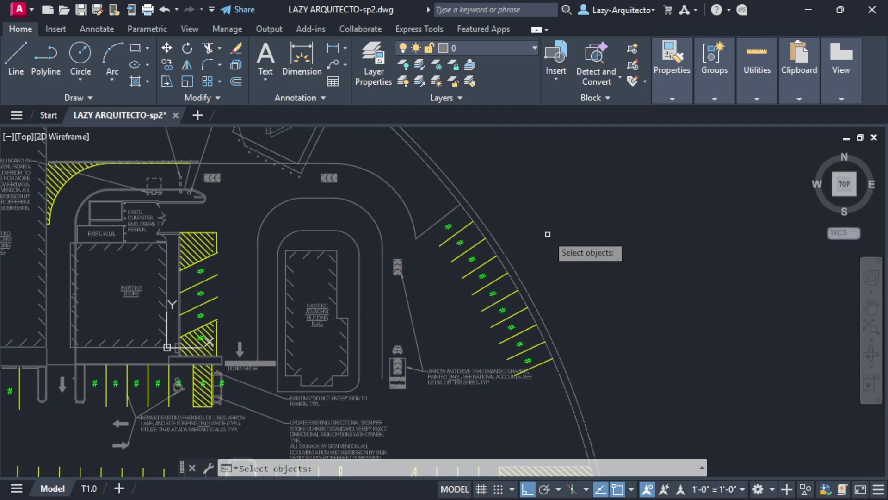
pyautogui.scroll(-1, 555, 236)
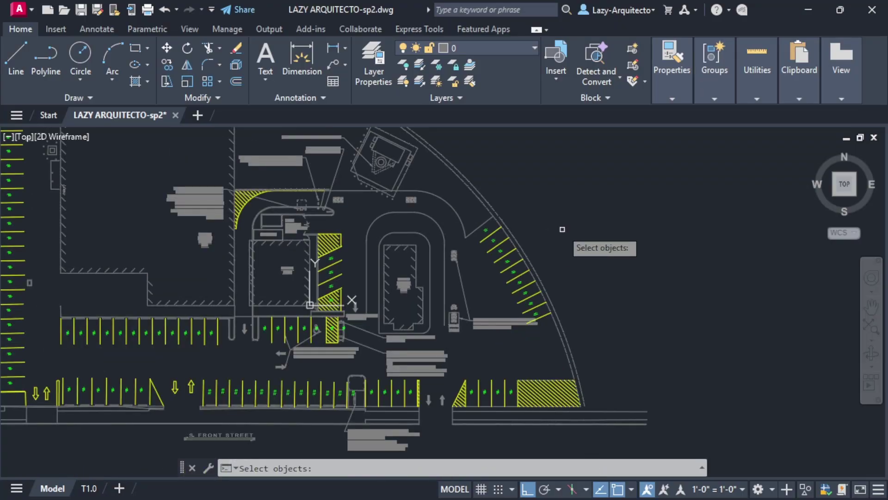
# Begin a fence selection in the northernmost space of the curved row and run it south through the row's # texts.
pyautogui.write('F')
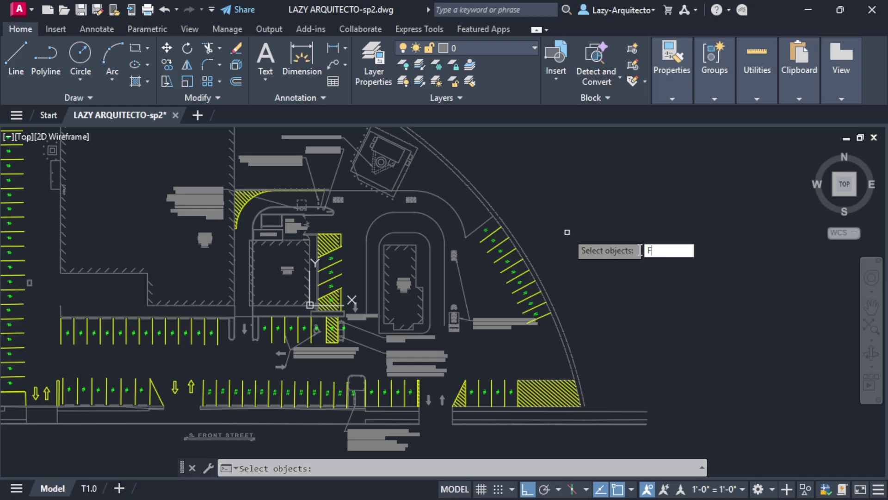
pyautogui.press('Return')
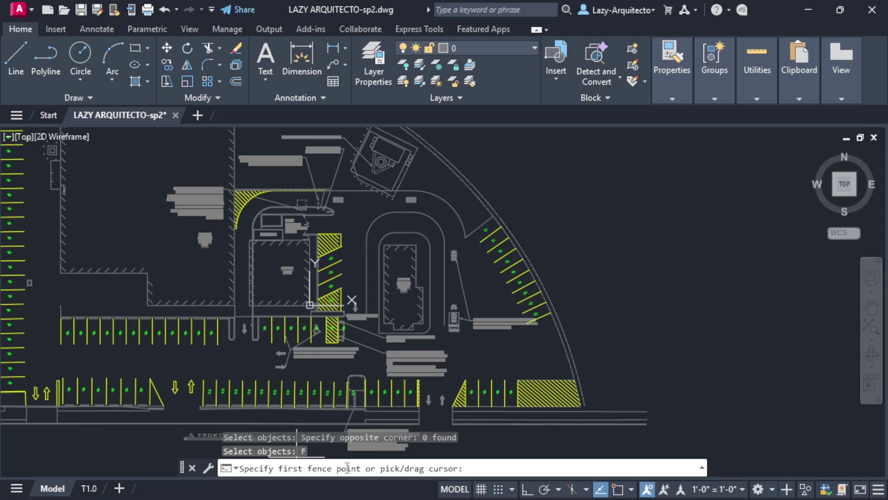
pyautogui.scroll(3, 453, 277)
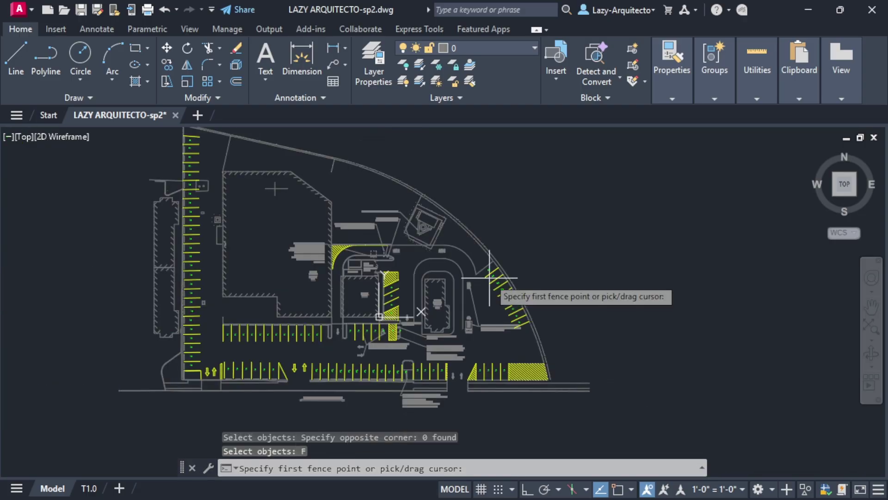
pyautogui.scroll(-2, 479, 250)
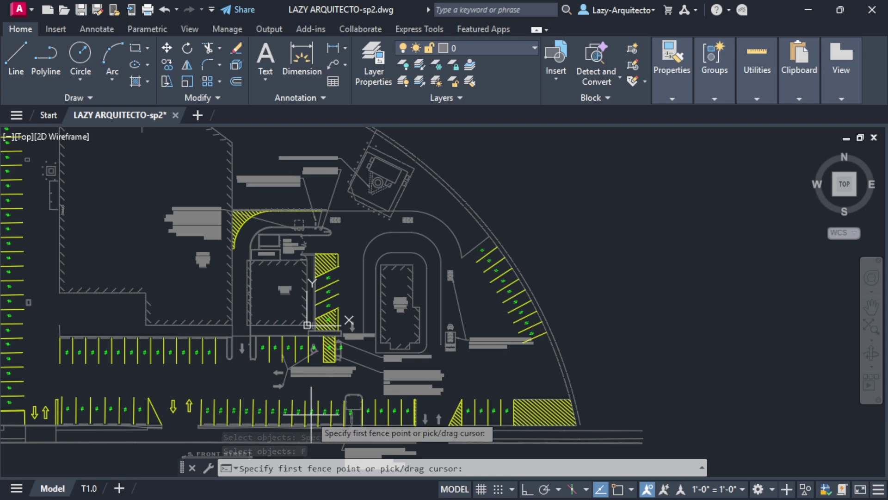
pyautogui.scroll(4, 532, 228)
pyautogui.click(482, 248)
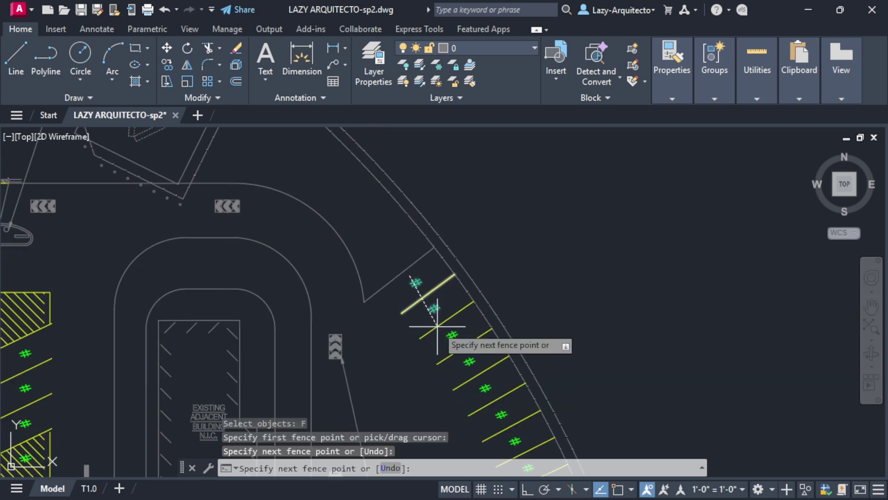
pyautogui.click(465, 356)
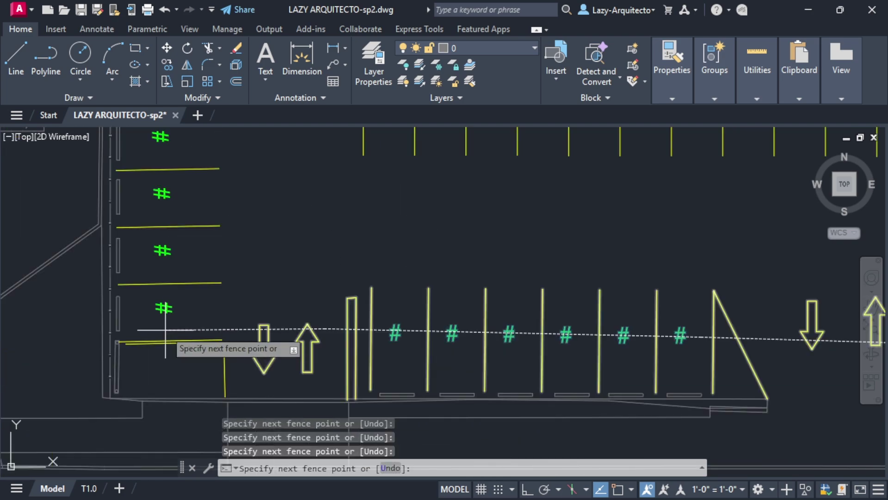
# Extend the fence west through the front row's # texts and north to the end of the western column.
pyautogui.scroll(-3, 165, 329)
pyautogui.scroll(4, 176, 278)
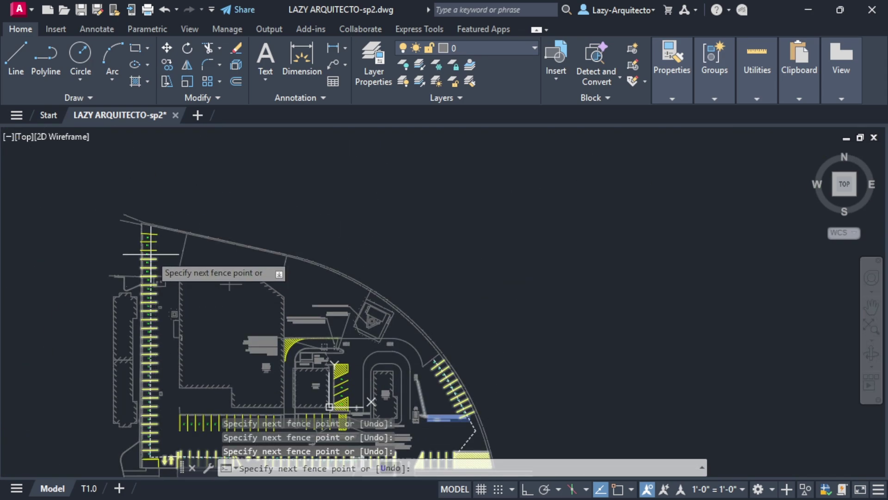
pyautogui.scroll(5, 149, 319)
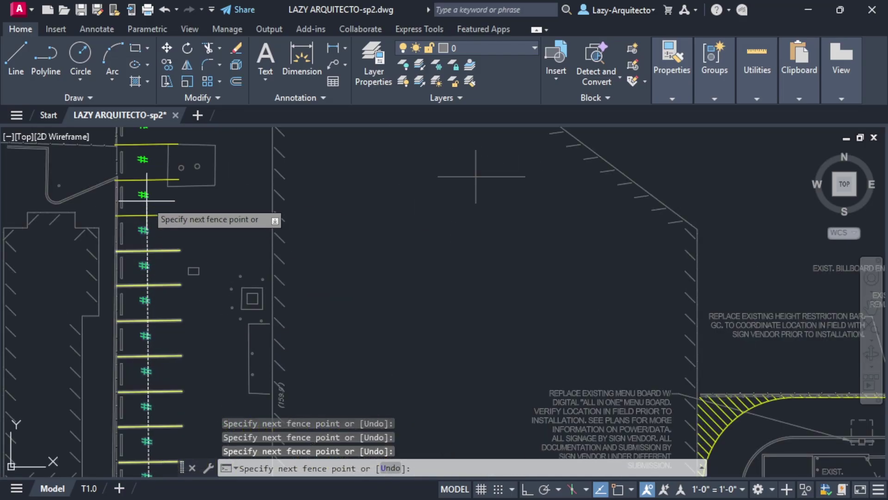
pyautogui.scroll(-1, 159, 405)
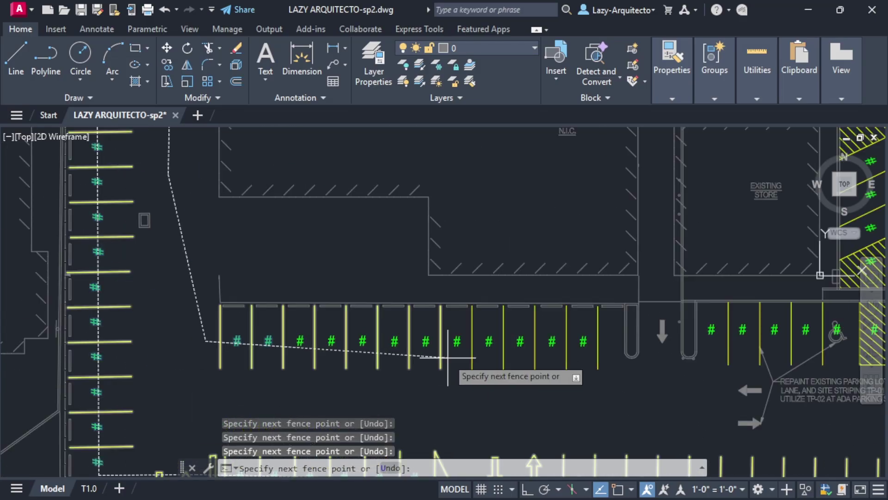
# Continue the fence east through the middle row and north through the angled spaces beside the store, skipping the hatched areas' # texts, and finish it.
pyautogui.click(609, 341)
pyautogui.moveTo(631, 373); pyautogui.dragTo(620, 373, button='middle')
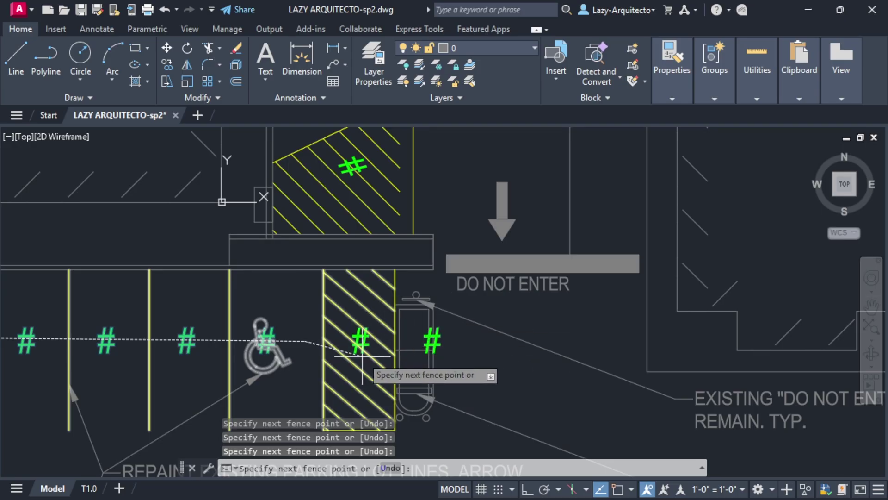
pyautogui.scroll(-4, 358, 354)
pyautogui.scroll(4, 354, 259)
pyautogui.click(338, 258)
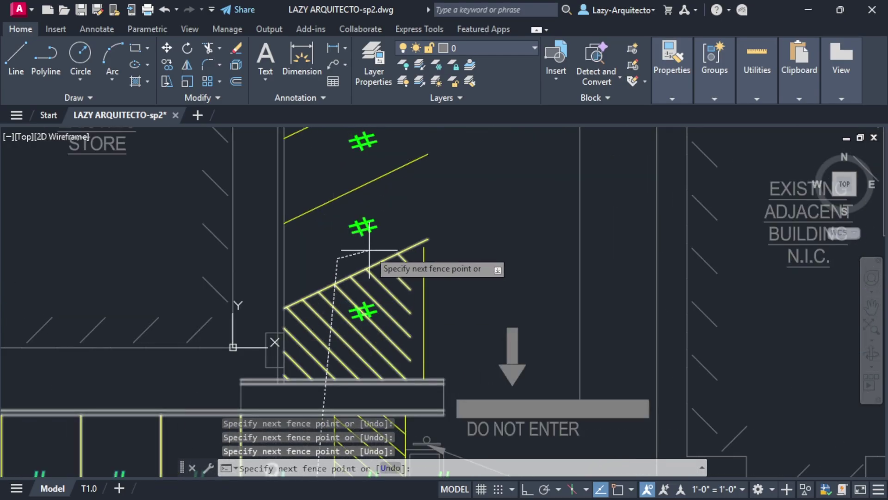
pyautogui.scroll(-4, 337, 311)
pyautogui.scroll(4, 284, 341)
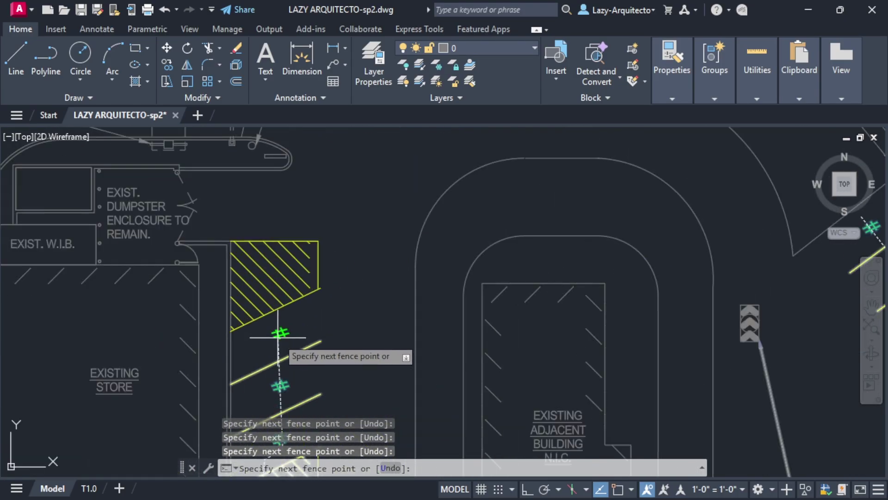
pyautogui.scroll(-4, 345, 301)
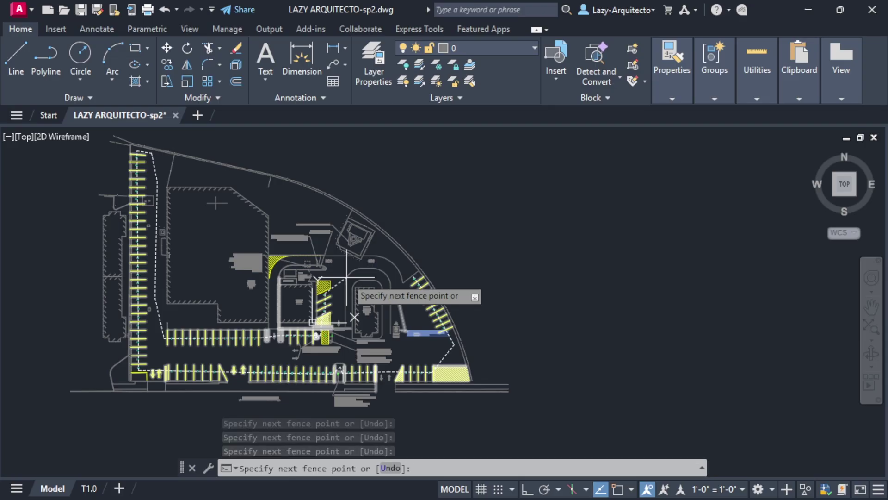
pyautogui.press('Return')
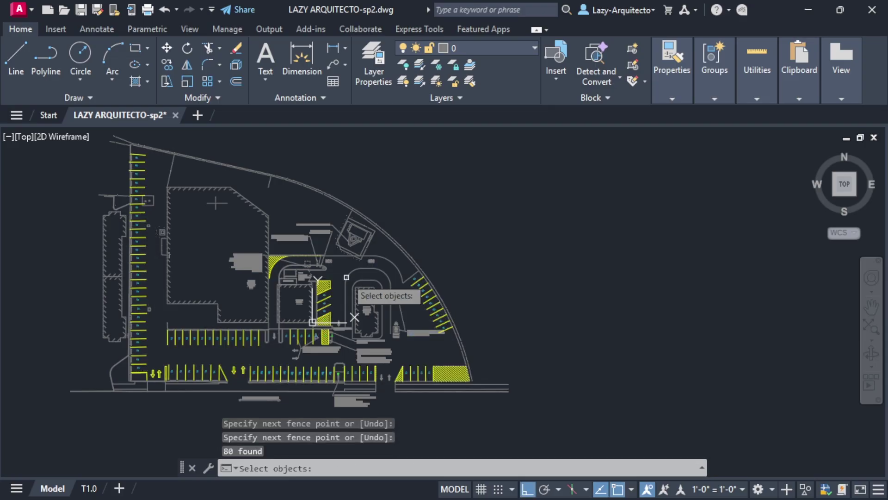
# Number the fenced texts by Select-order, starting at 1 with increment 1, using Overwrite placement.
pyautogui.press('Return')
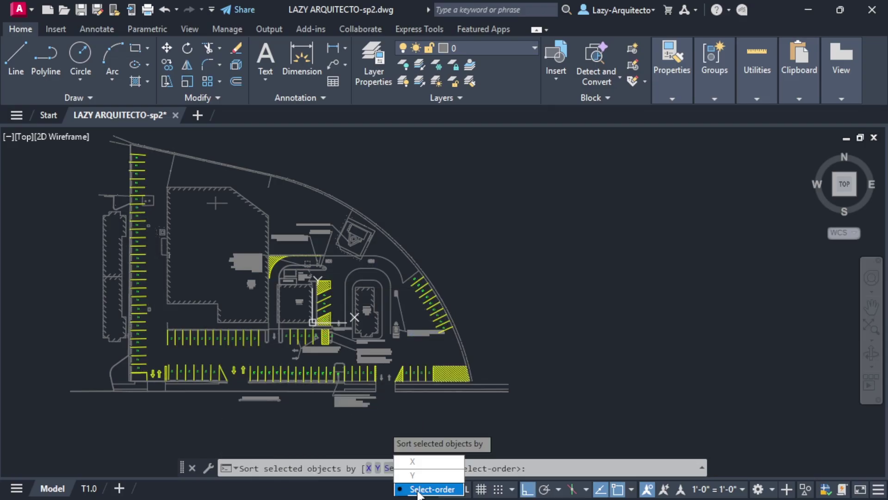
pyautogui.press('Return')
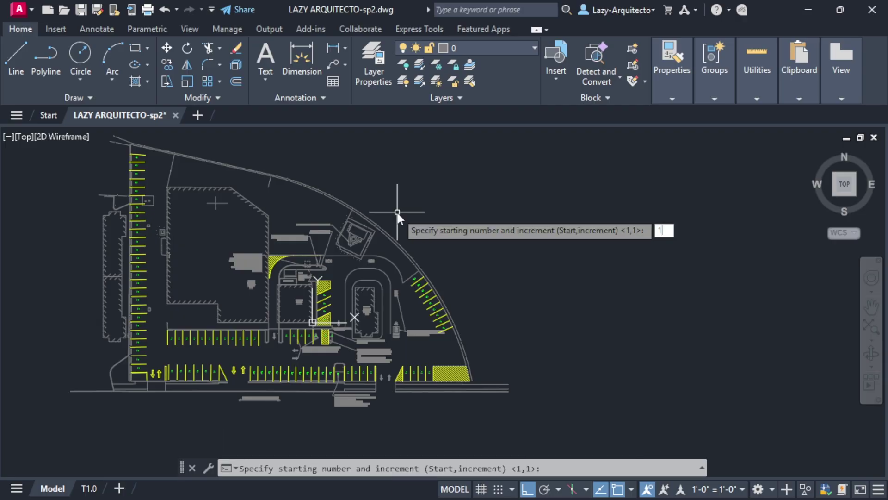
pyautogui.press('Return')
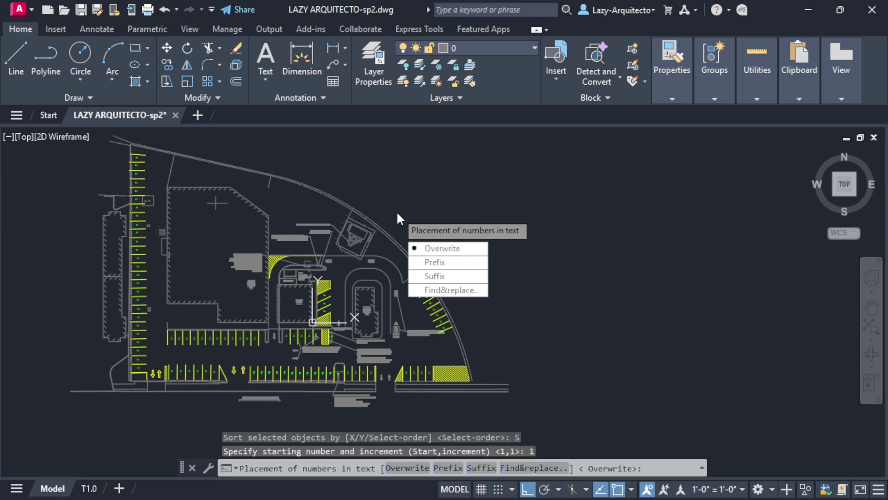
pyautogui.click(437, 250)
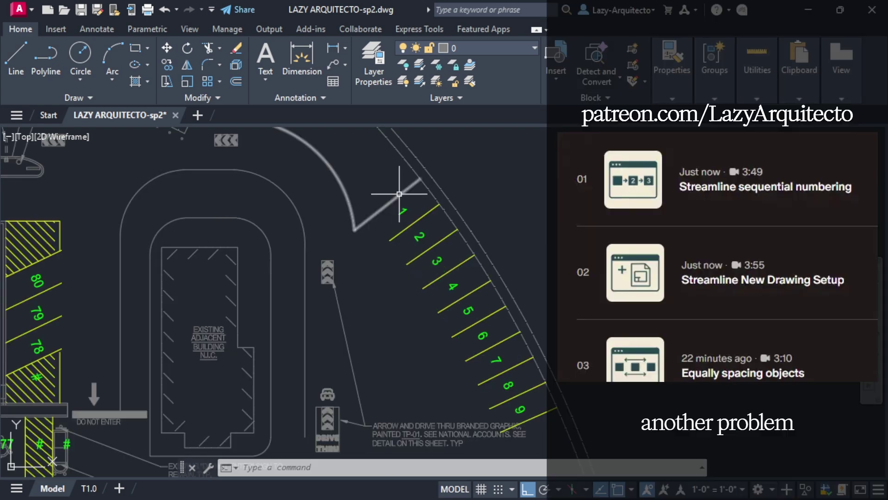
# Select all similar parking number texts from one in the front row and reorient them with TORIENT to Most Readable.
pyautogui.scroll(-1, 395, 186)
pyautogui.scroll(-1, 418, 224)
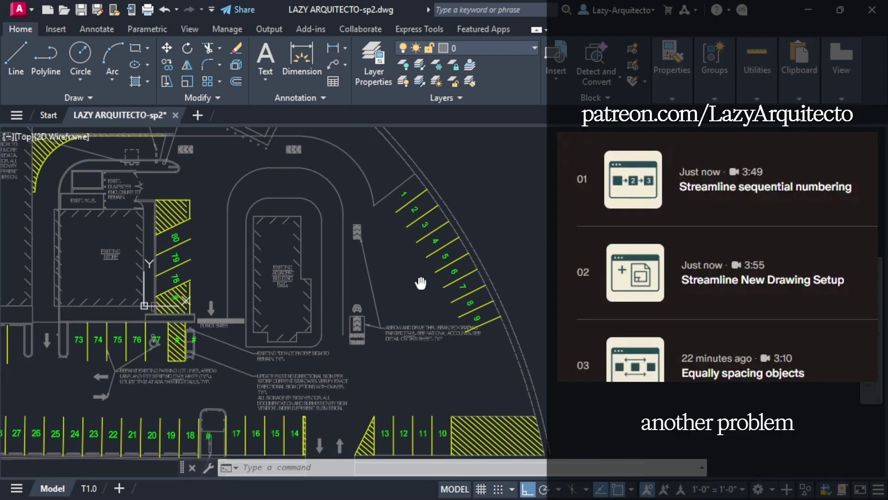
pyautogui.moveTo(274, 375); pyautogui.dragTo(412, 387, button='middle')
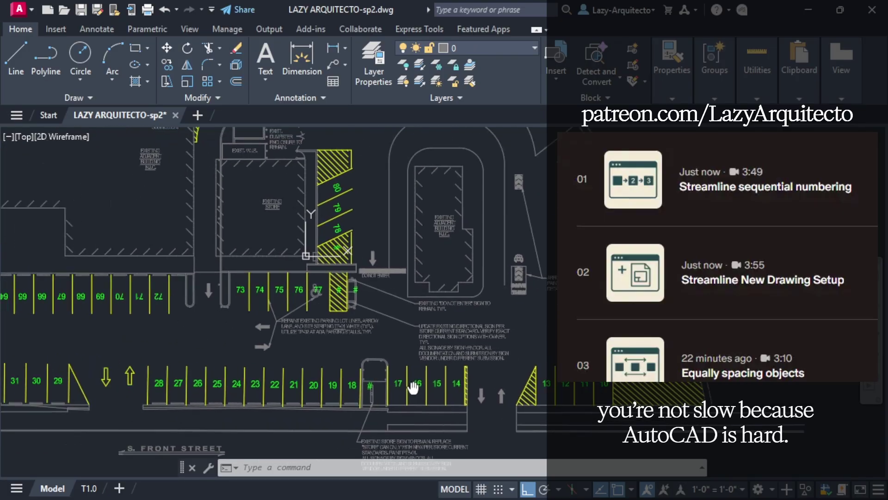
pyautogui.moveTo(259, 348); pyautogui.dragTo(417, 353, button='middle')
pyautogui.scroll(4, 153, 308)
pyautogui.scroll(-4, 155, 310)
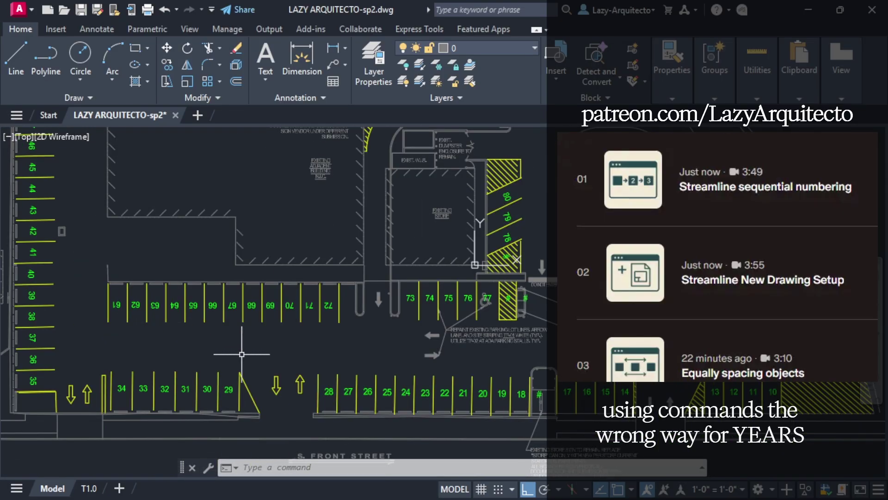
pyautogui.click(328, 390)
pyautogui.rightClick(328, 390)
pyautogui.click(370, 369)
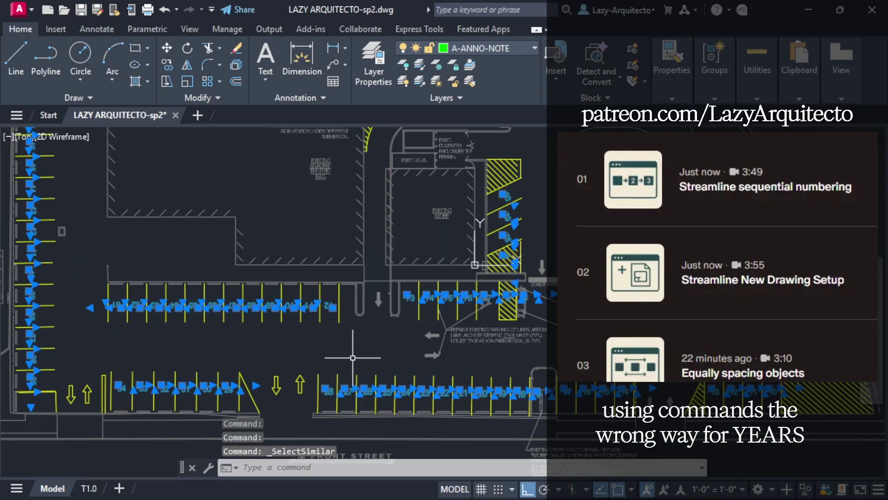
pyautogui.write('TORI')
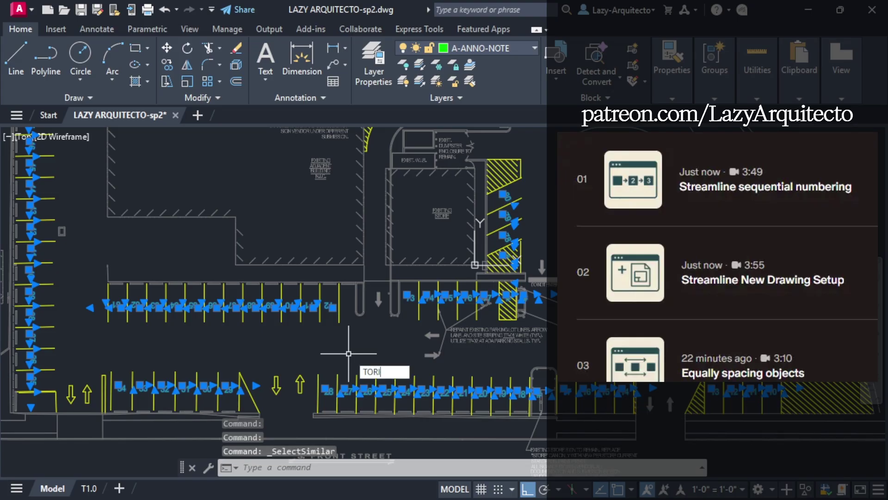
pyautogui.press('Return')
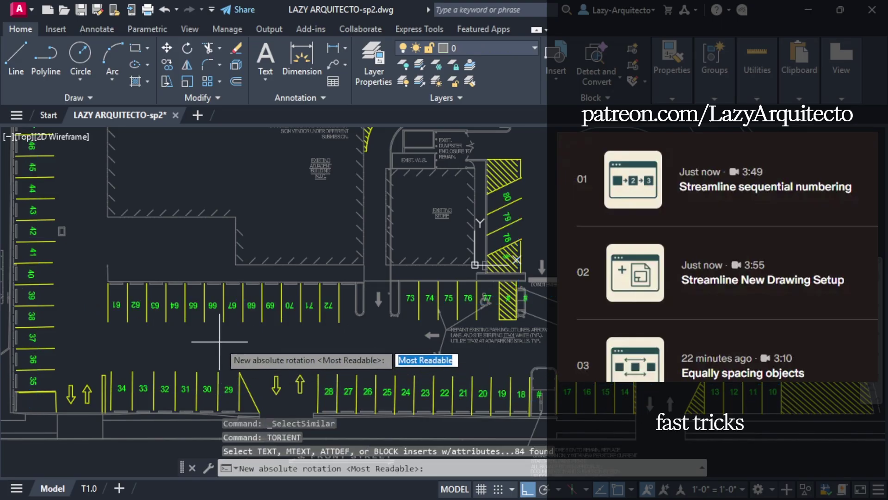
pyautogui.press('Return')
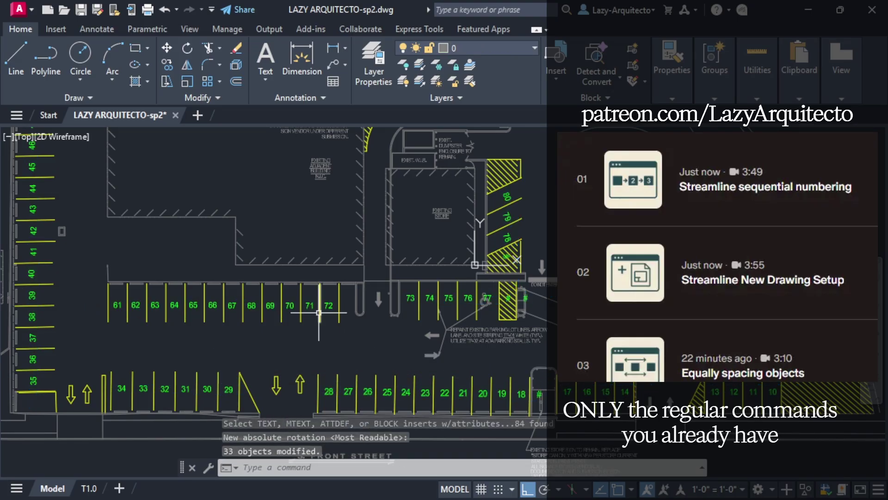